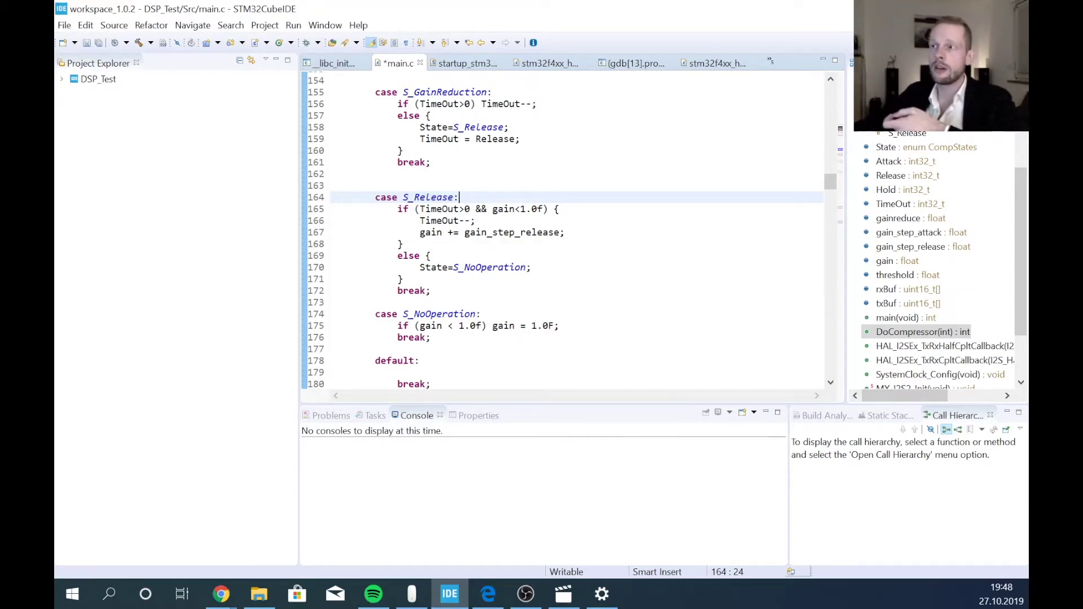
Review the S_Release and S_NoOperation cases in main.c, including the TimeOut and gain condition and the state change
key(Down)
key(Down)
key(Down)
key(Down)
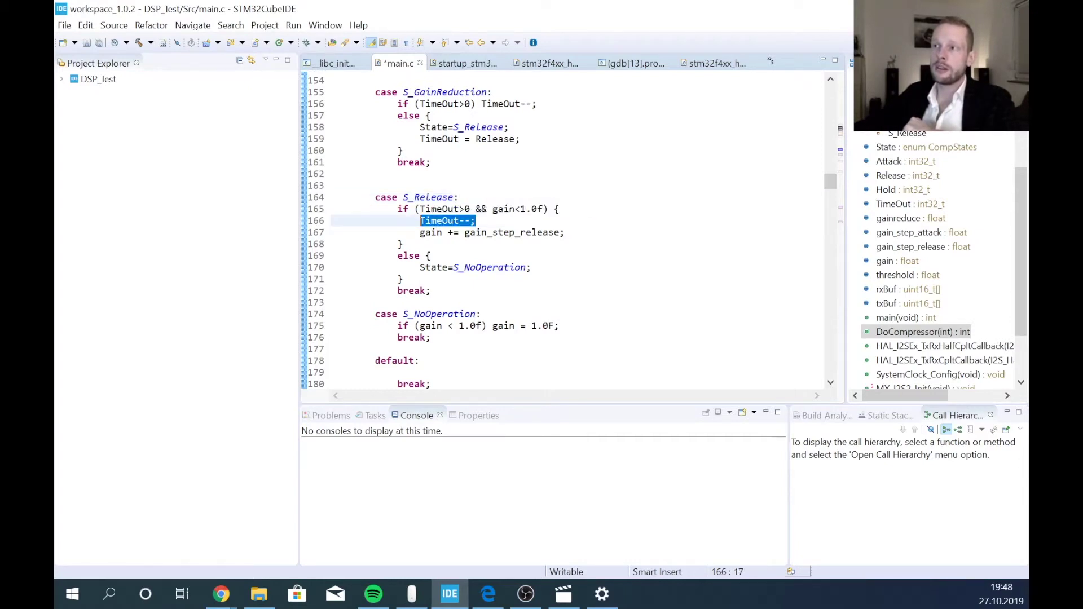
mouse_move(429, 233)
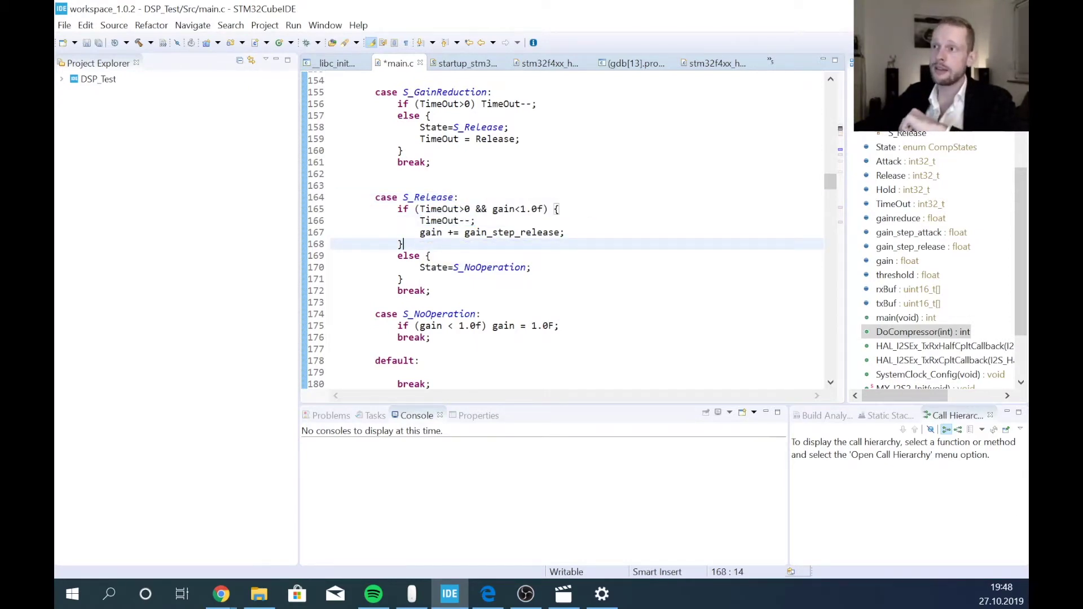
drag(415, 209, 549, 209)
click(430, 256)
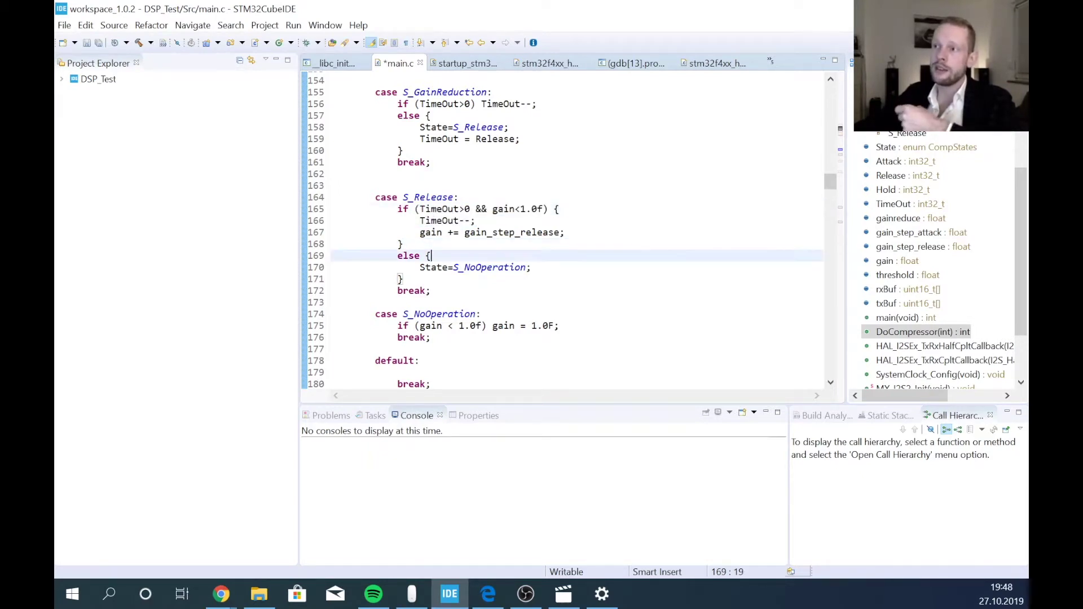
click(436, 267)
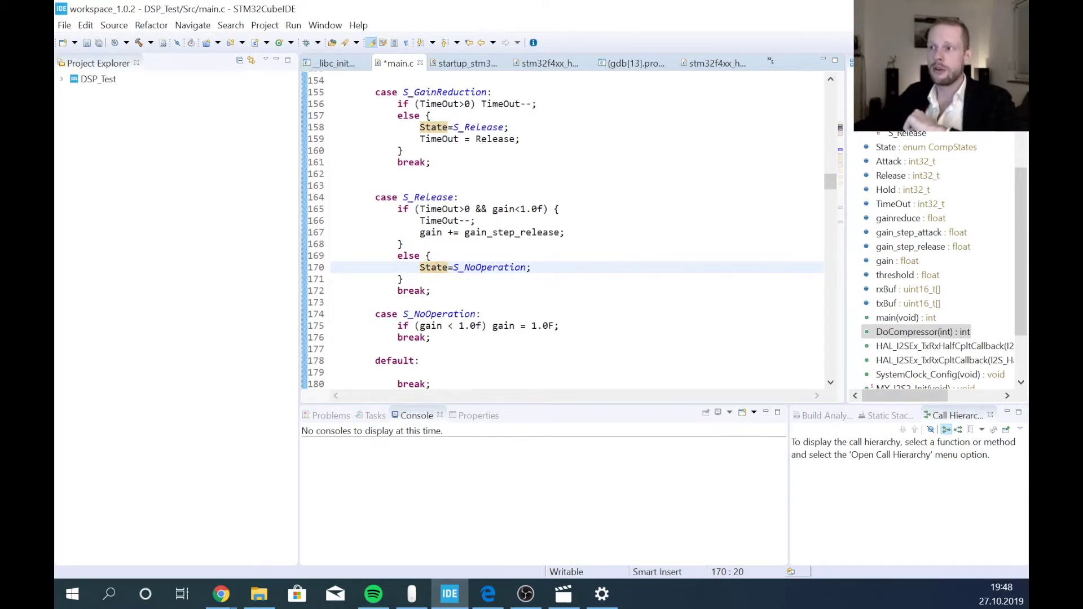
scroll(436, 267, down, 2)
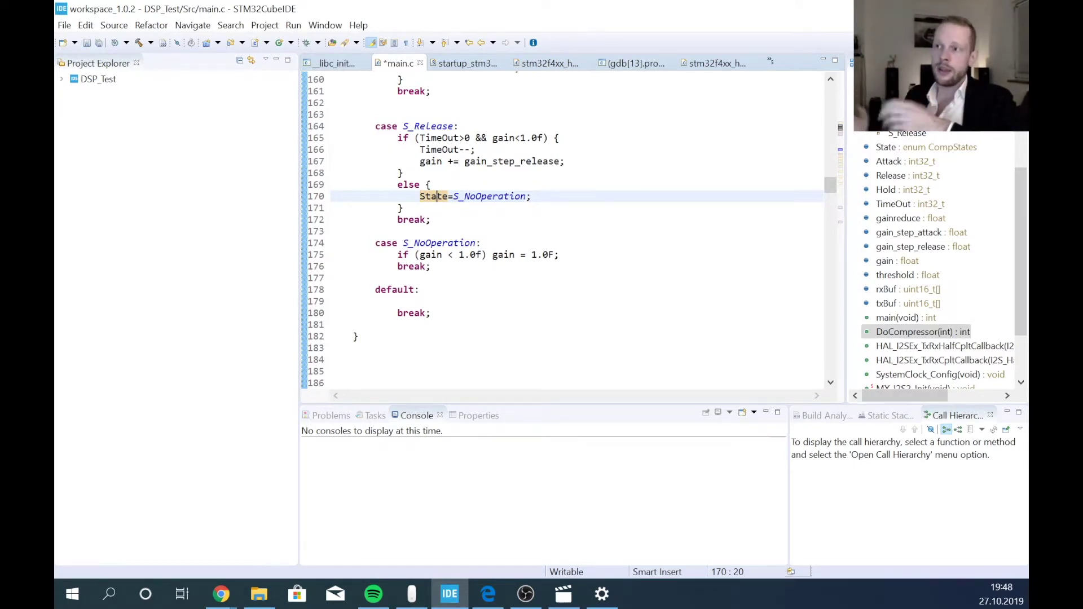
click(556, 254)
click(431, 219)
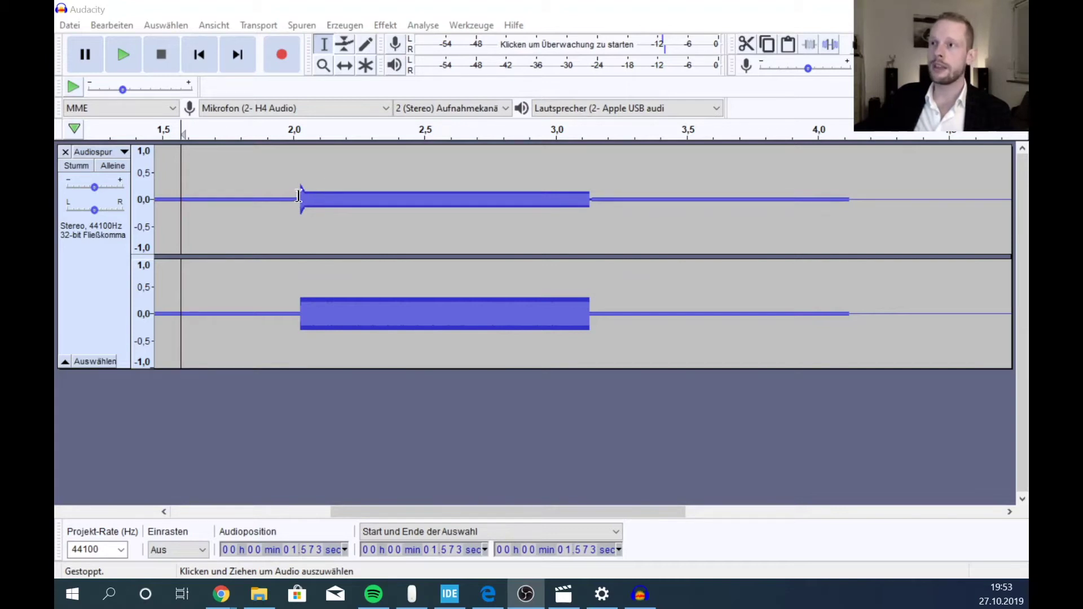
Compare the loud burst between about 2.0 and 3.2 s in the two channels of the Audacity recording
drag(293, 194, 620, 221)
click(633, 327)
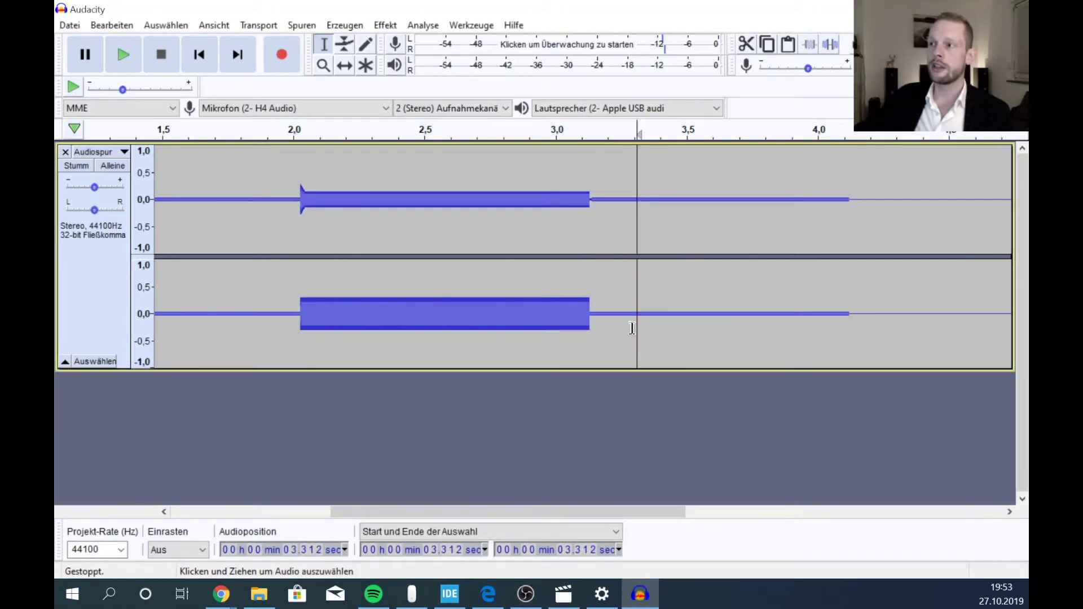
drag(610, 317, 291, 322)
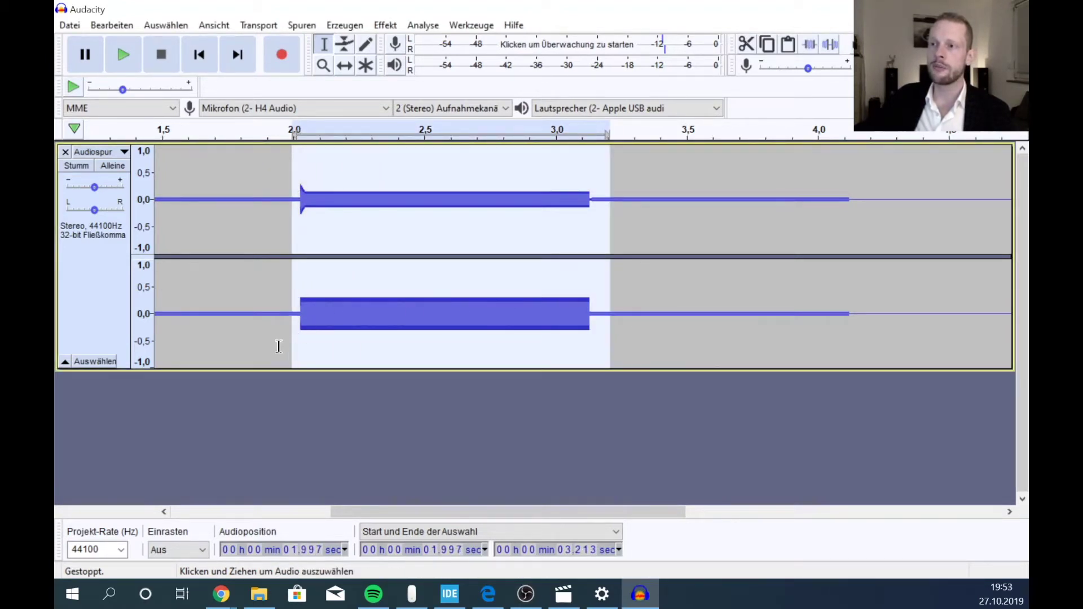
click(280, 345)
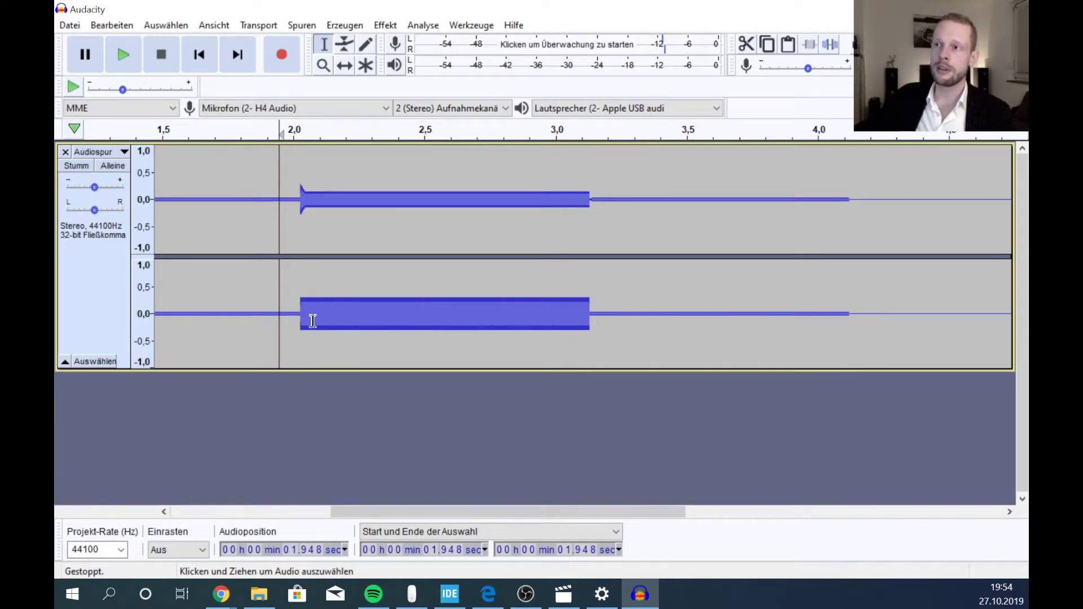
click(312, 346)
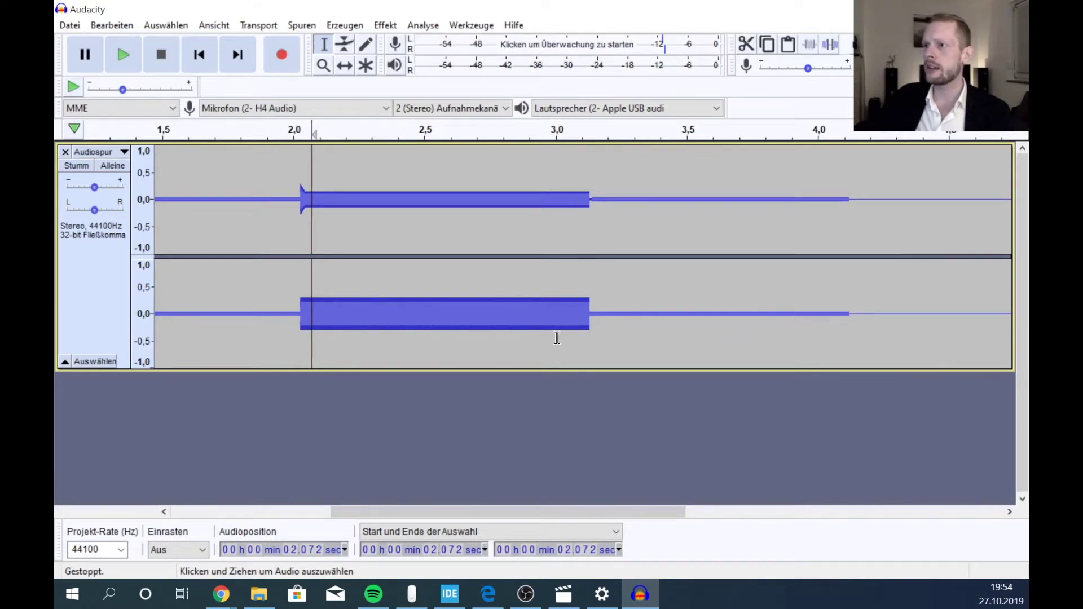
Normalize the audio from about 0.865 to 4.278 s to a 0.0 dB peak with DC offset removal, and clear the selection
drag(892, 235, 111, 303)
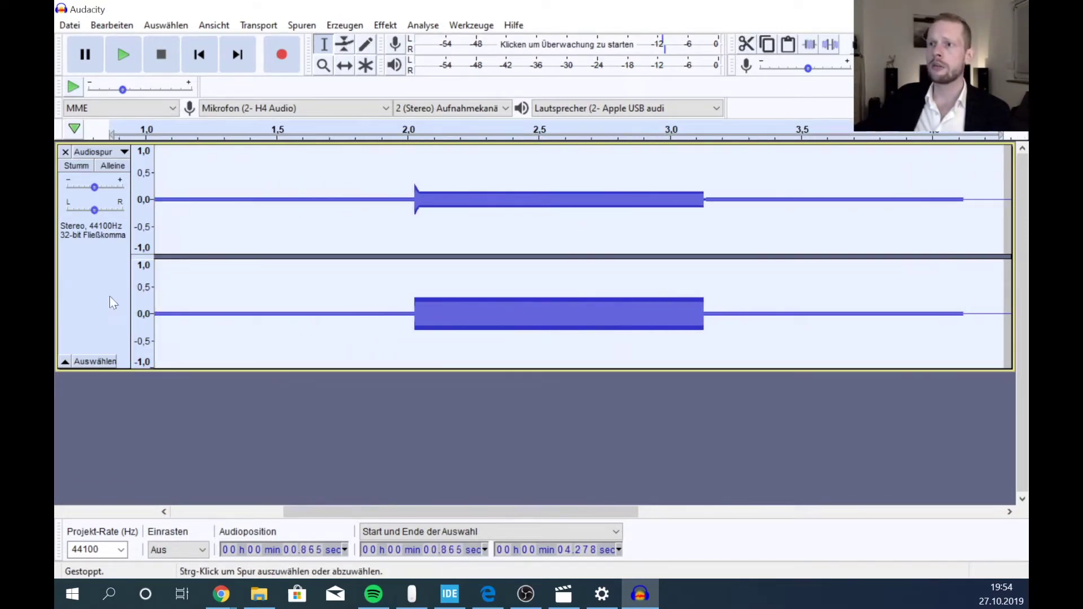
click(385, 26)
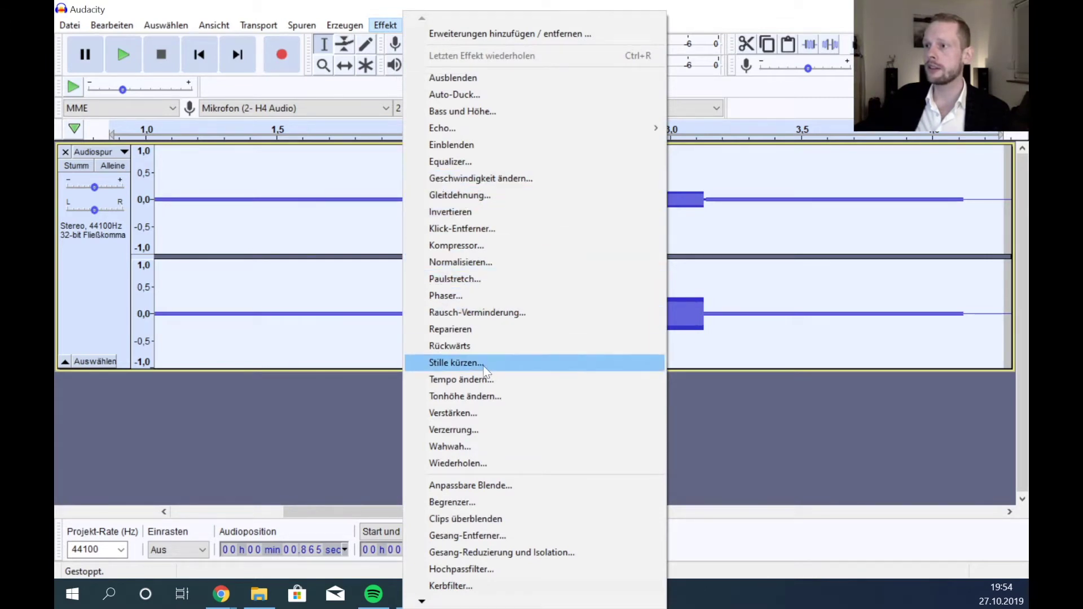
click(492, 261)
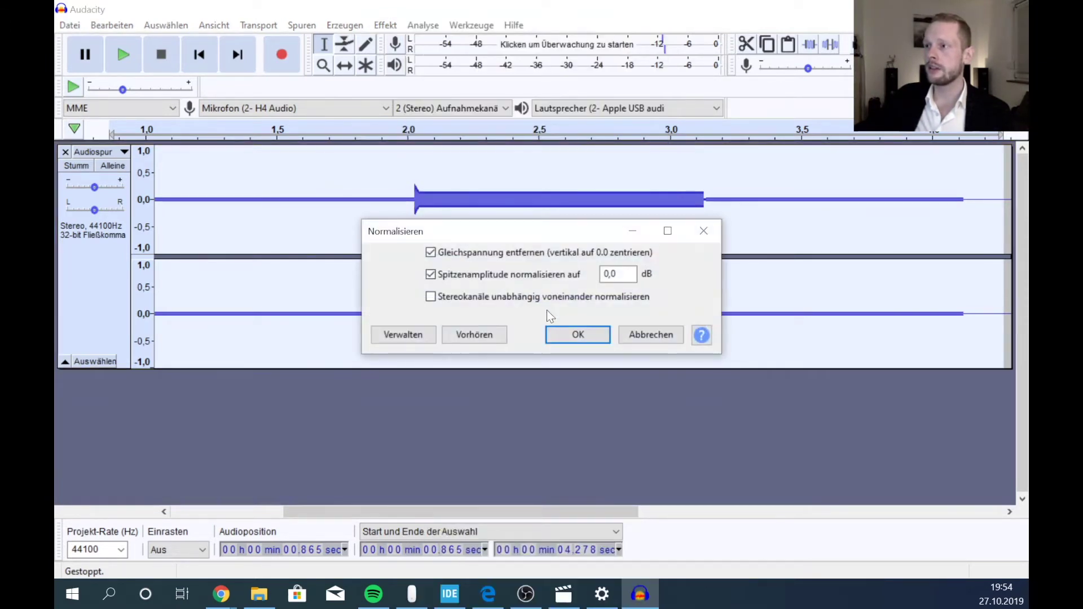
click(577, 334)
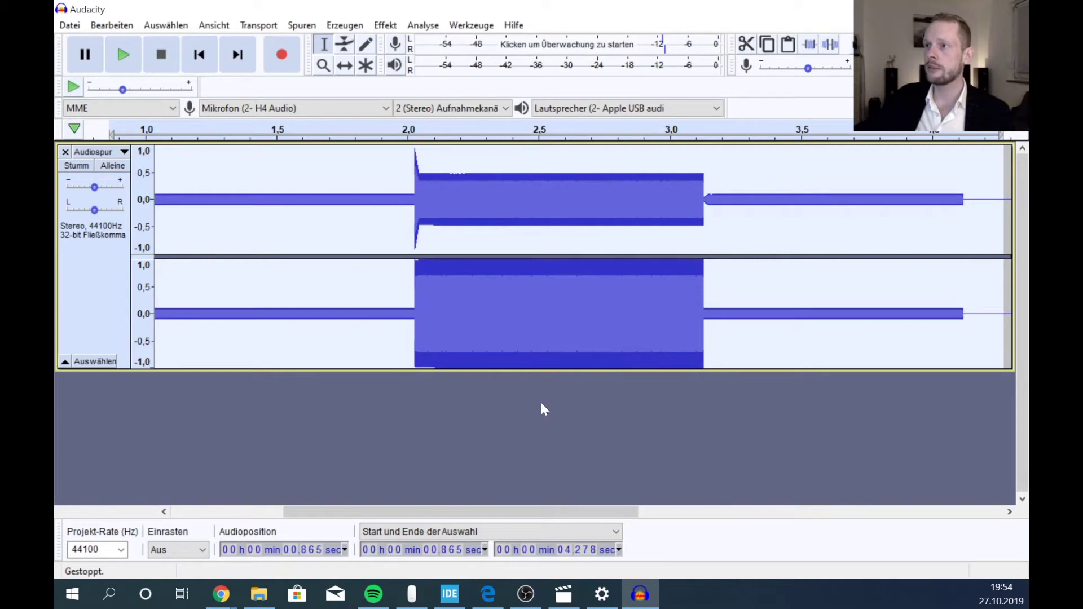
click(482, 448)
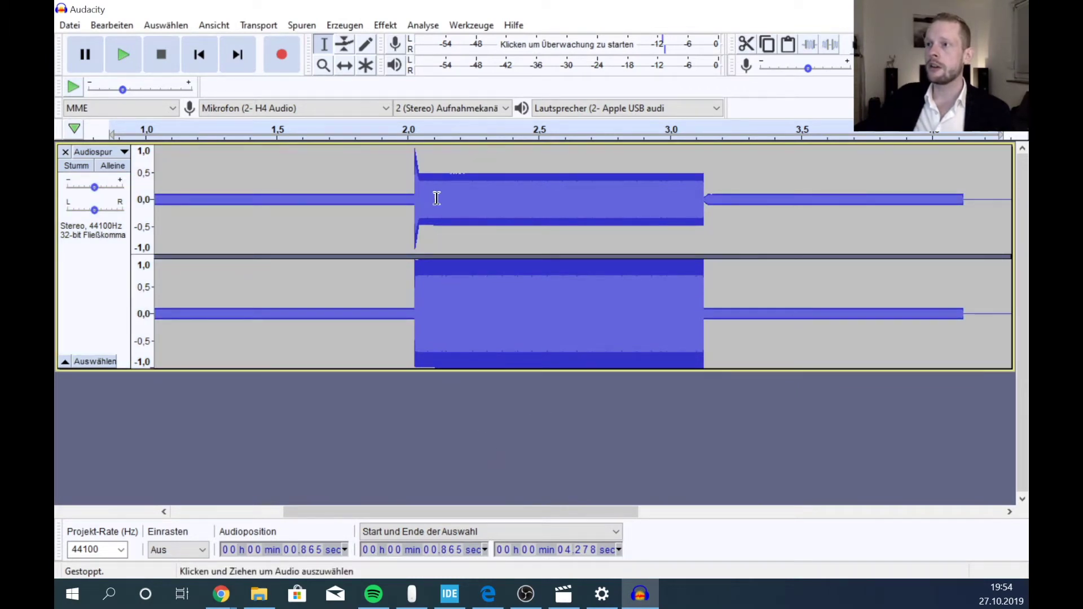
Zoom in on the start of the burst, about 1.98 to 2.145 s, and examine the attack ramp in the upper channel
drag(445, 201, 397, 201)
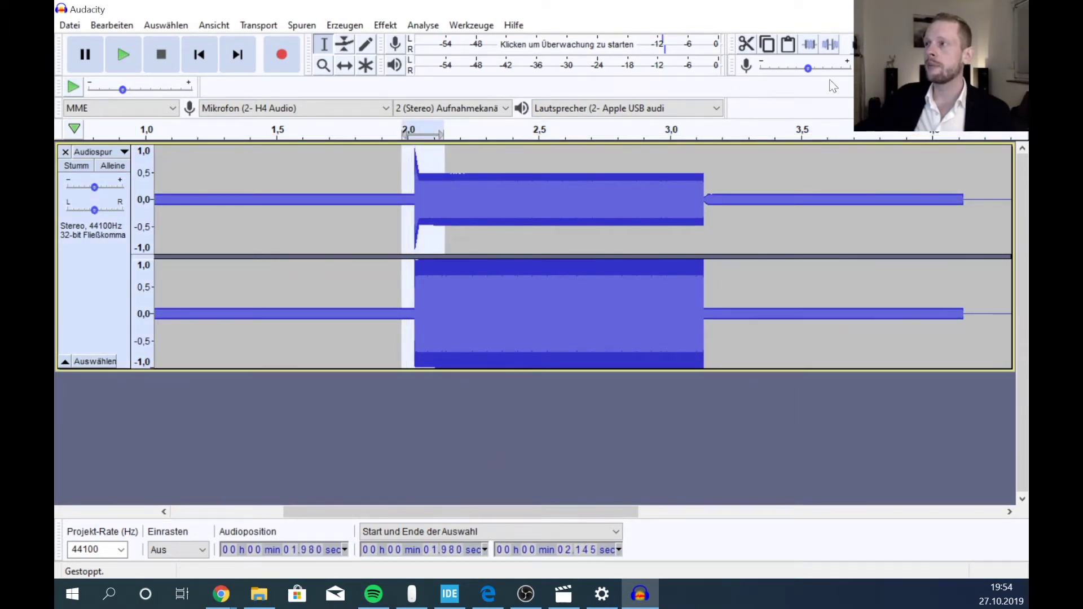
click(925, 44)
click(925, 44)
click(925, 44)
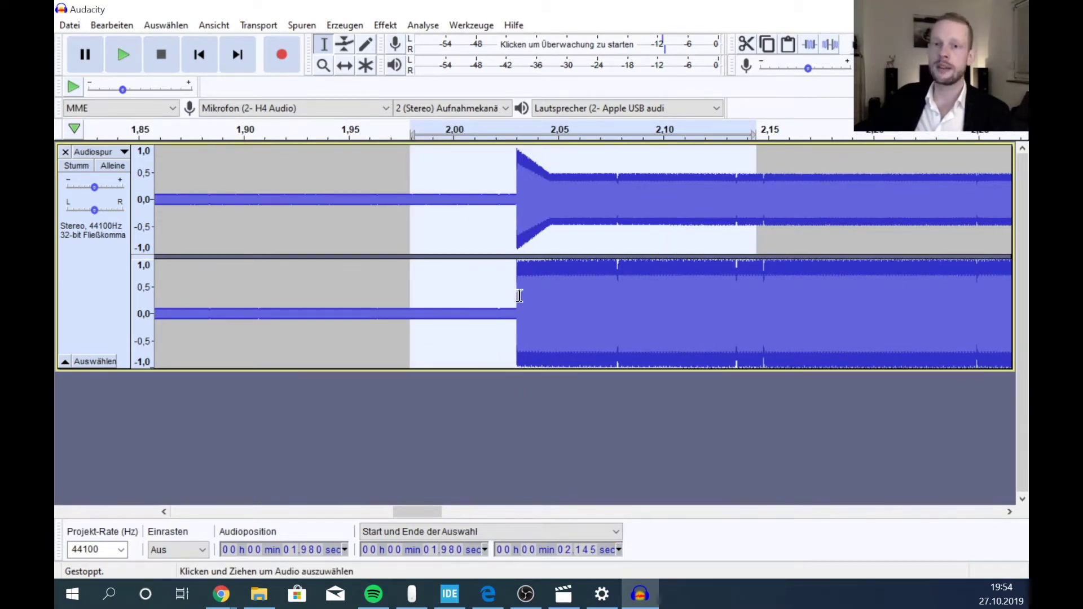
click(516, 160)
drag(516, 161, 566, 176)
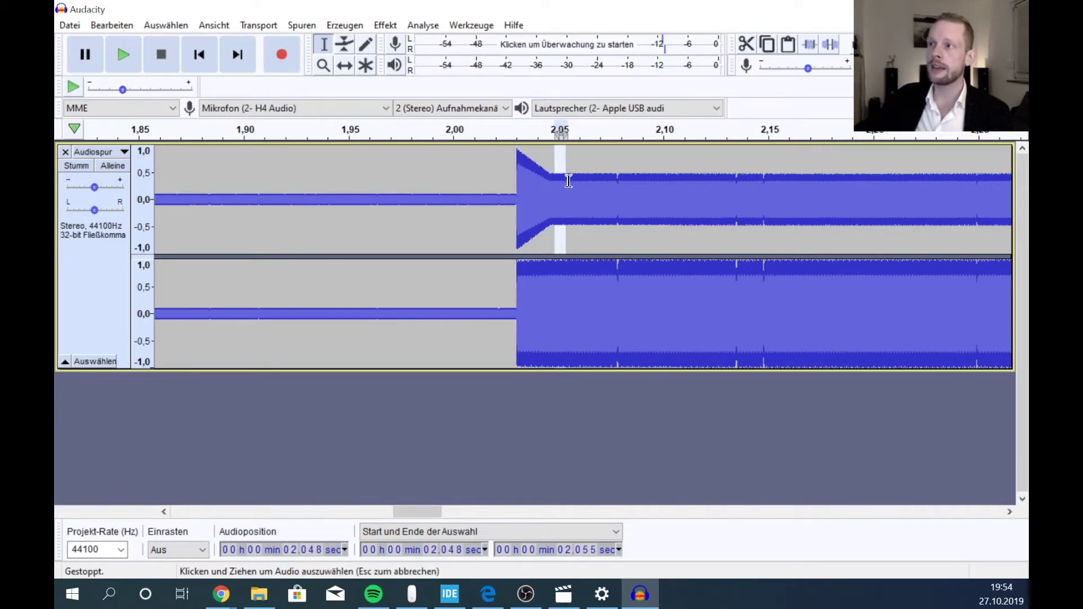
click(576, 182)
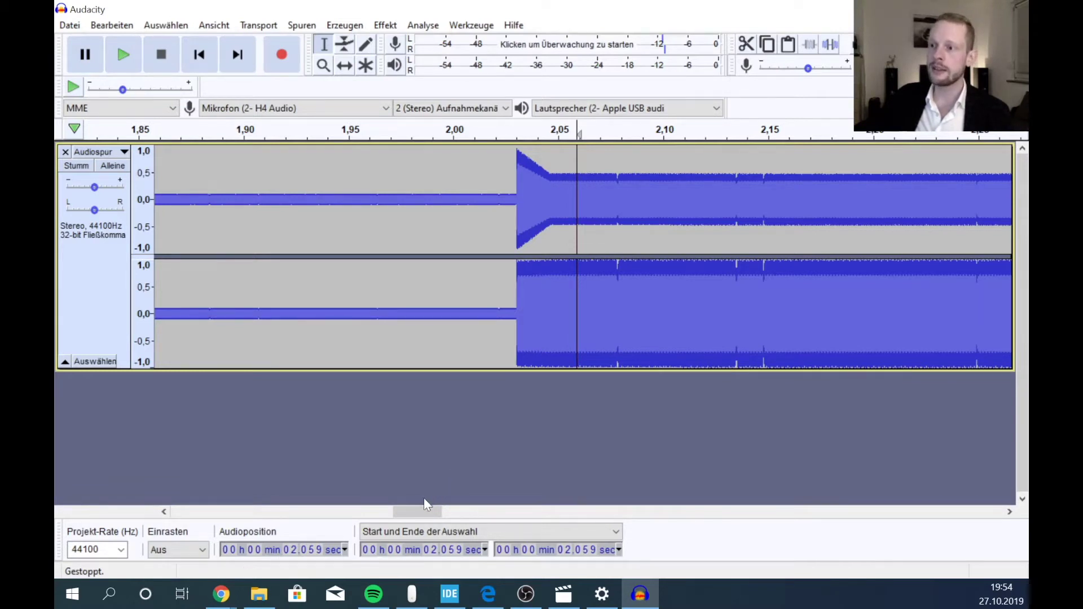
Examine the end of the burst near 3.13 s, where the upper channel's level recovers
drag(418, 506, 556, 516)
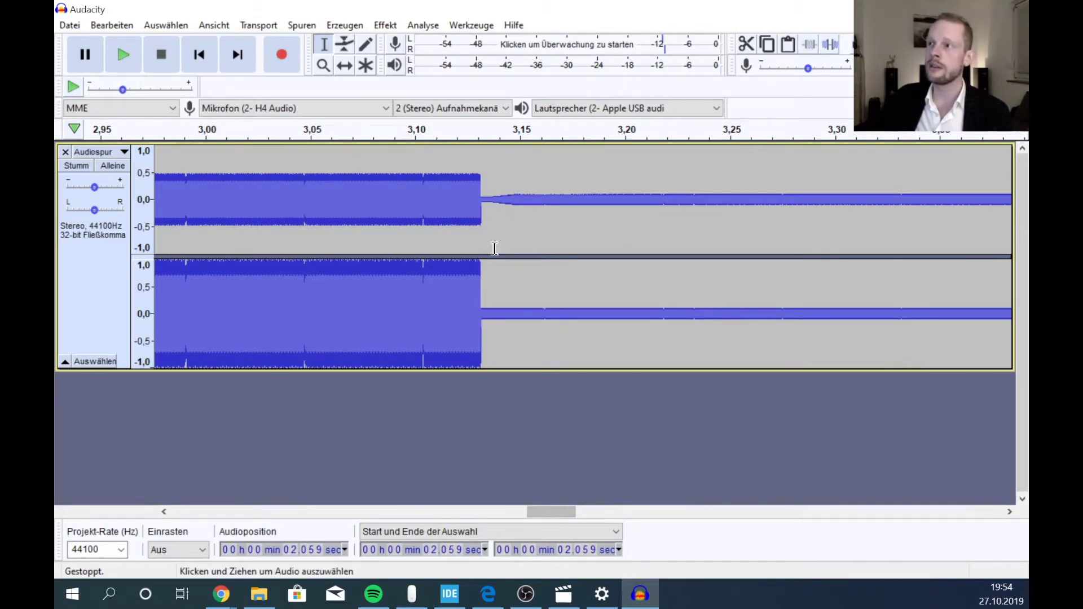
click(506, 279)
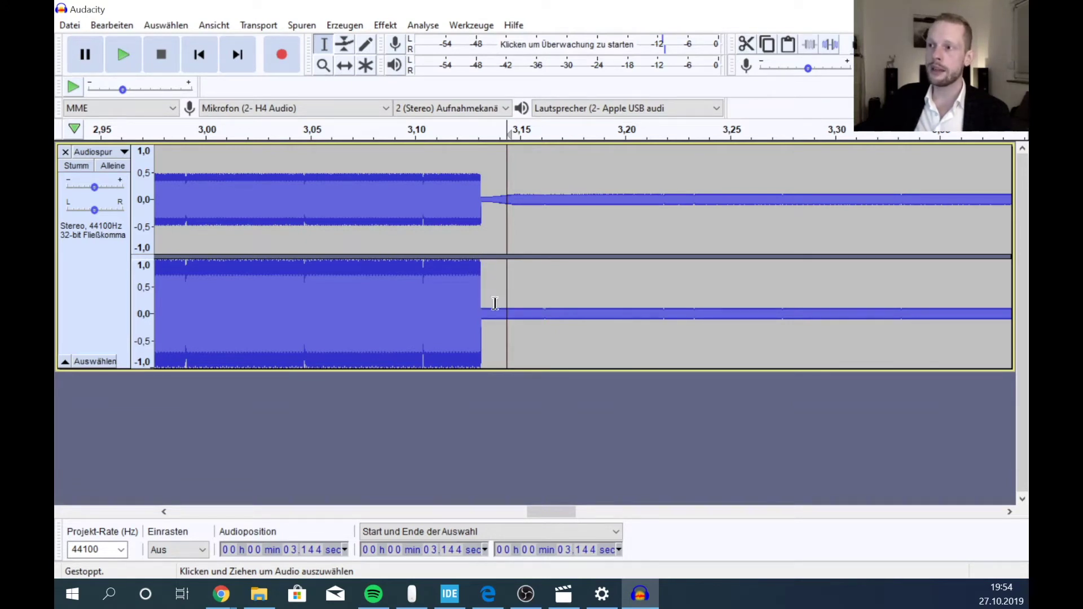
mouse_move(491, 202)
mouse_down()
mouse_move(481, 201)
mouse_move(496, 203)
mouse_up()
click(502, 210)
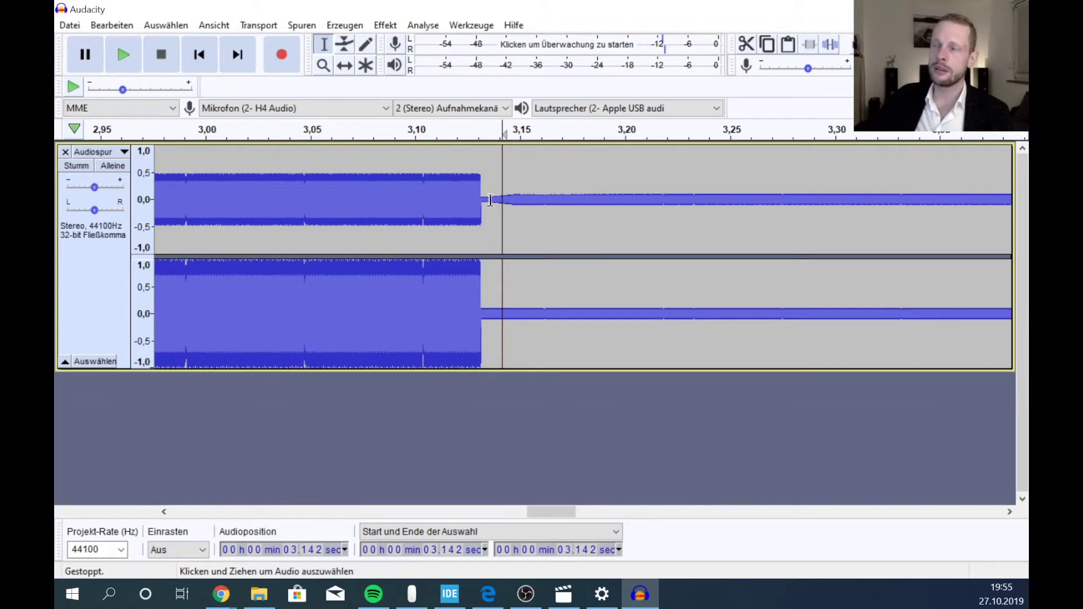
Normalize the short release section from about 3.134 to 3.155 s with the same settings as before
drag(528, 202, 485, 204)
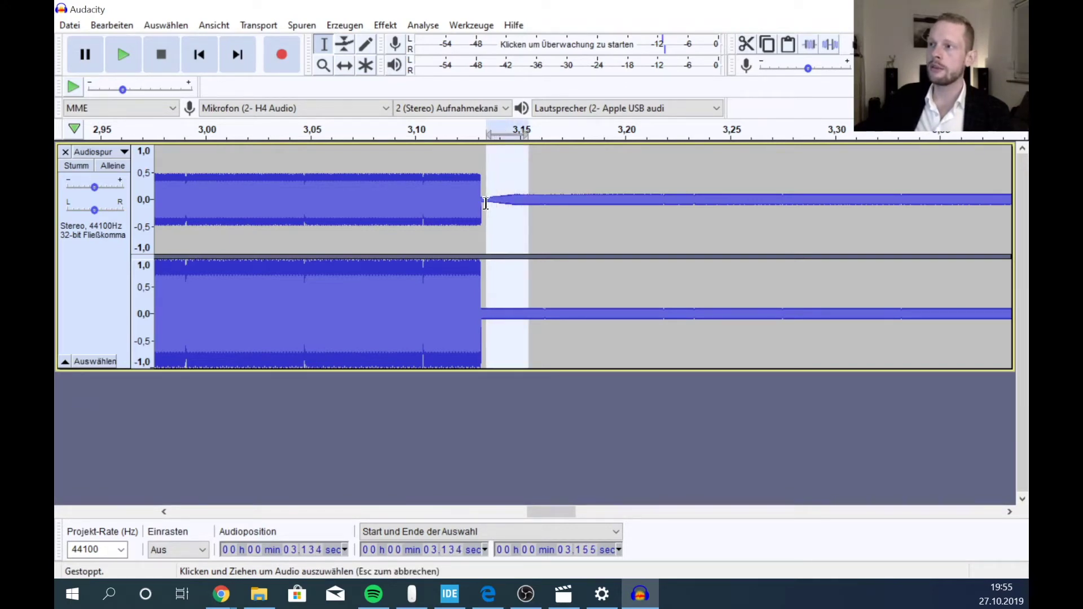
click(379, 29)
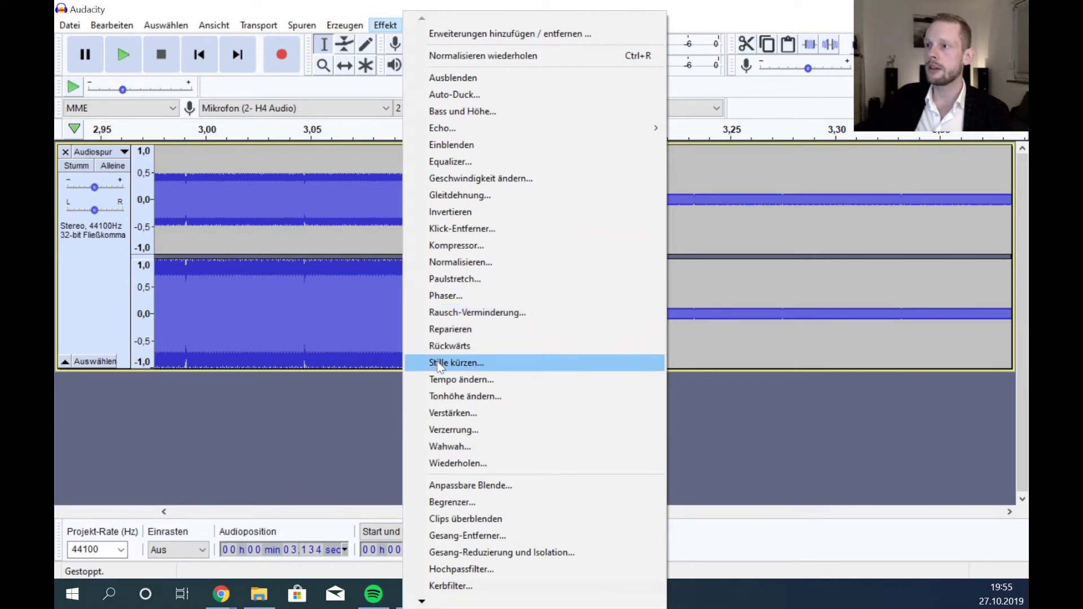
click(460, 261)
click(559, 328)
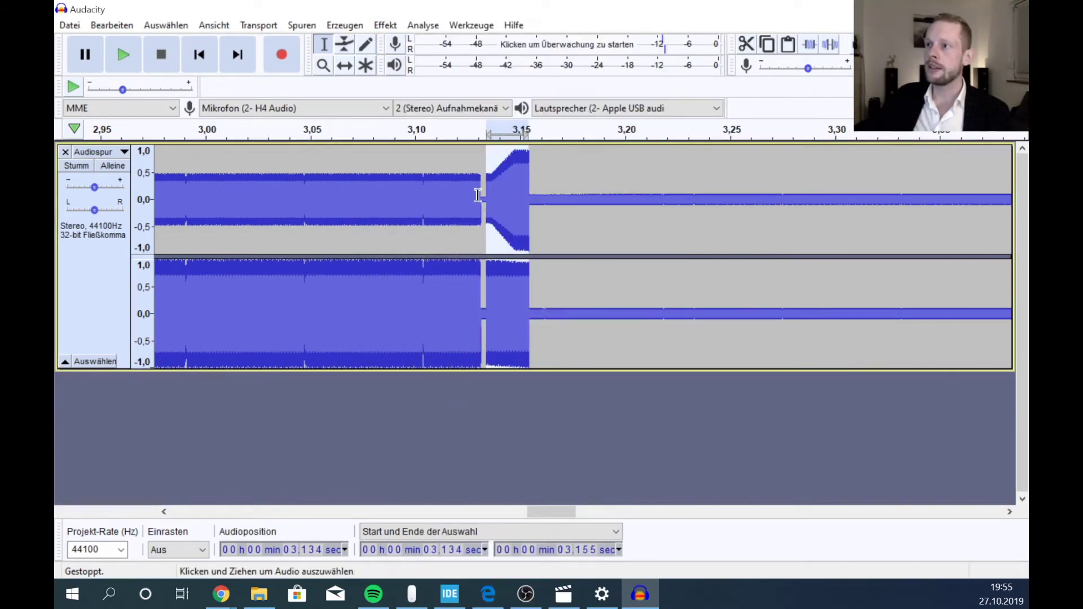
Examine the hold gap from about 3.131 to 3.137 s and the amplified release ramp following it
drag(479, 194, 492, 196)
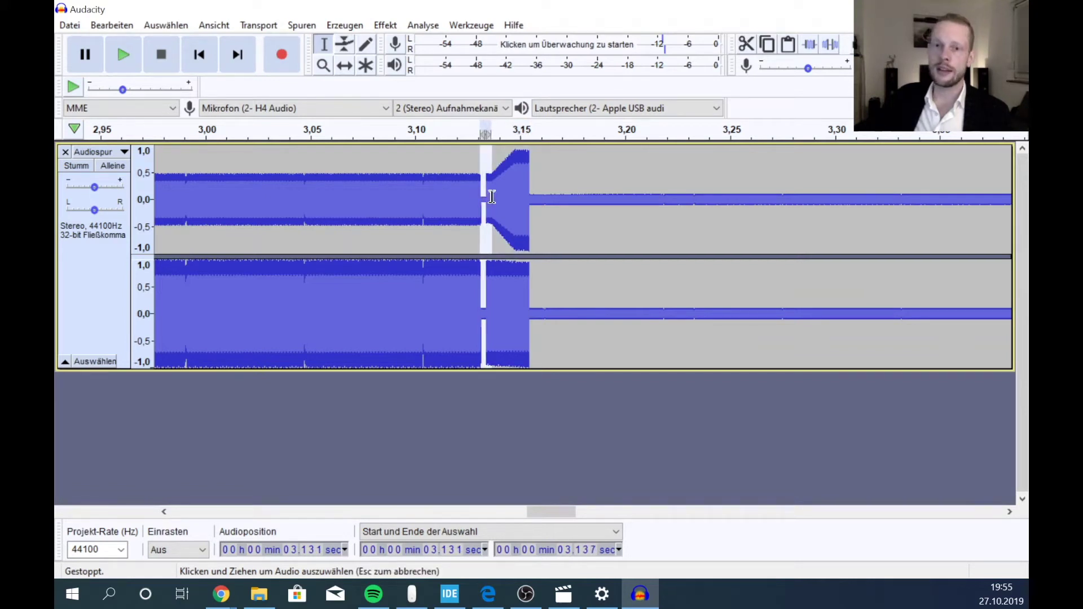
click(520, 231)
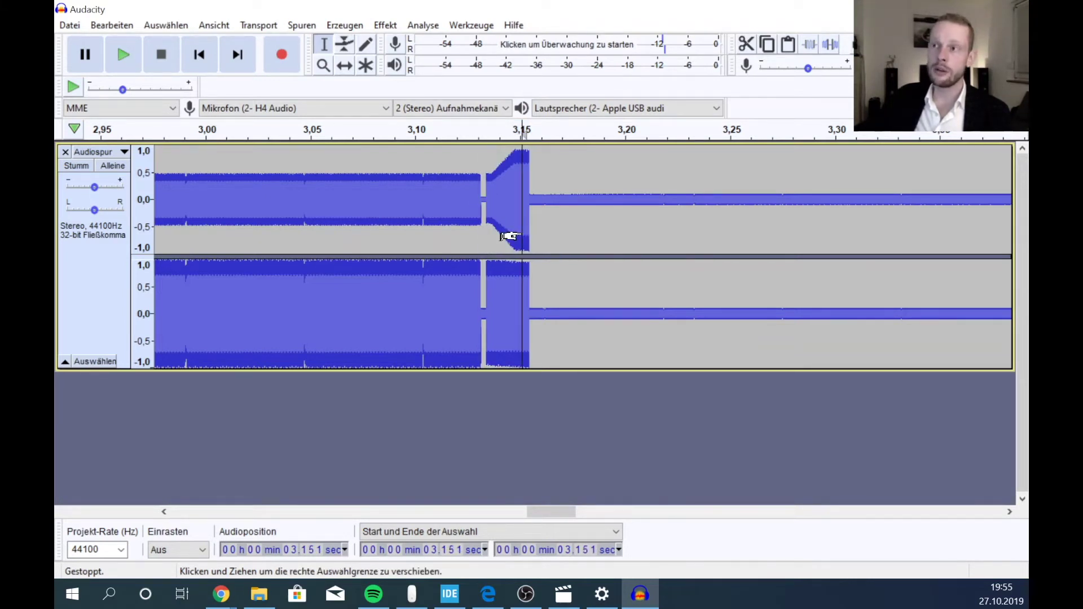
drag(492, 175, 517, 190)
click(532, 220)
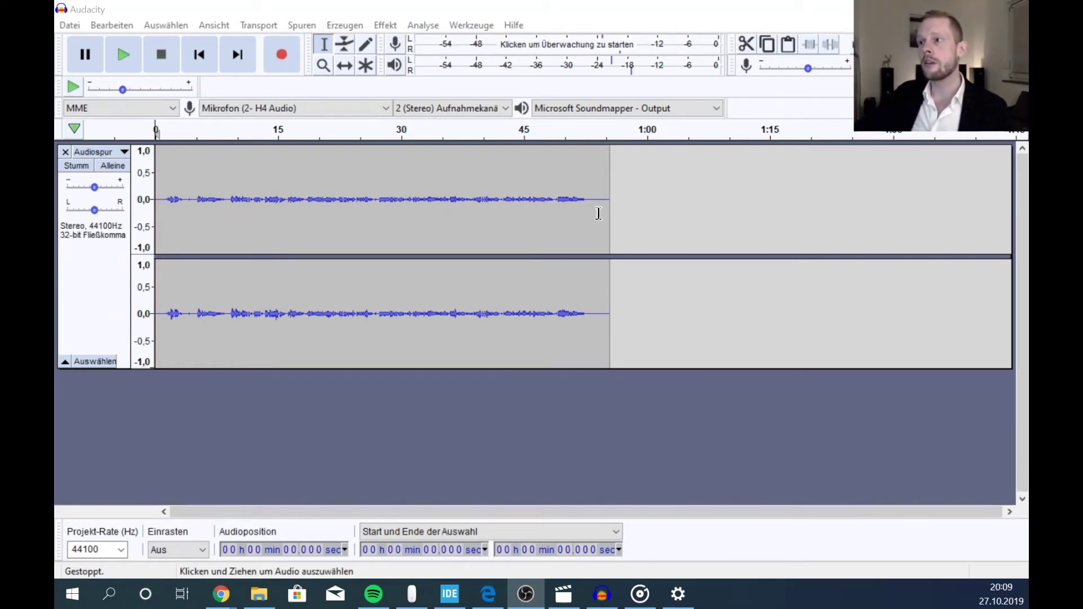
Compare the lower and upper channels across the whole length of the new stereo recording
drag(612, 326, 121, 297)
click(269, 300)
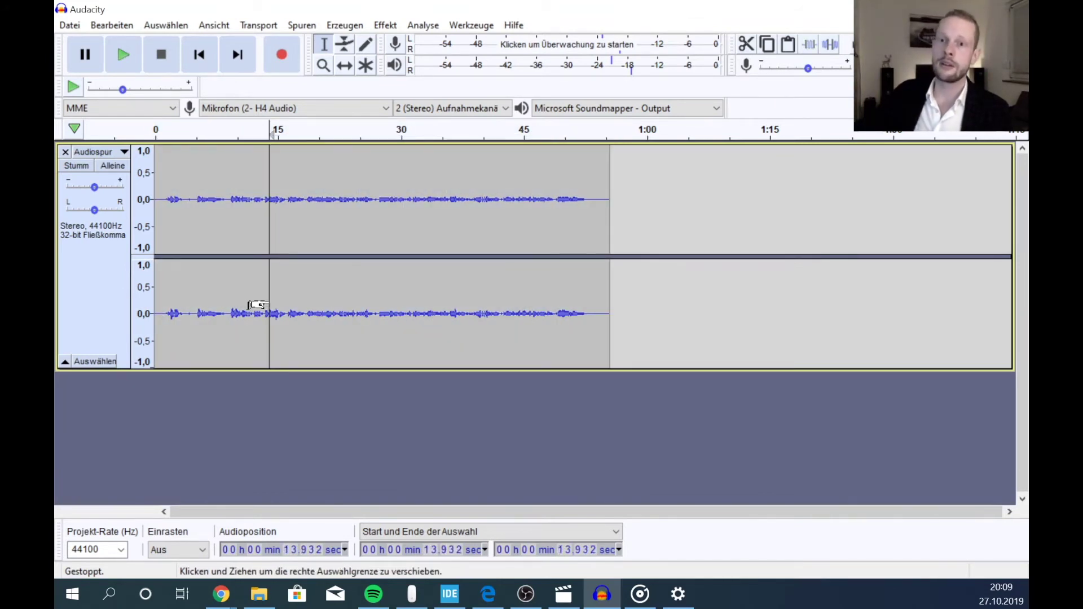
drag(613, 218, 137, 206)
click(284, 238)
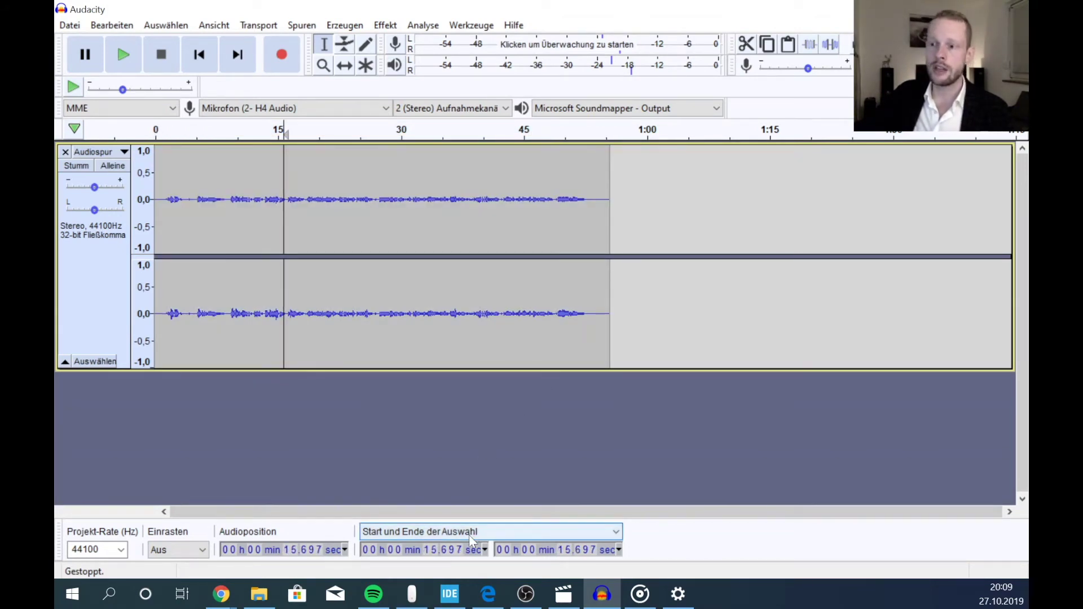
Switch to STM32CubeIDE and review the gainreduce, threshold, Hold and Release settings in the main function of main.c
click(449, 594)
drag(504, 175, 672, 3)
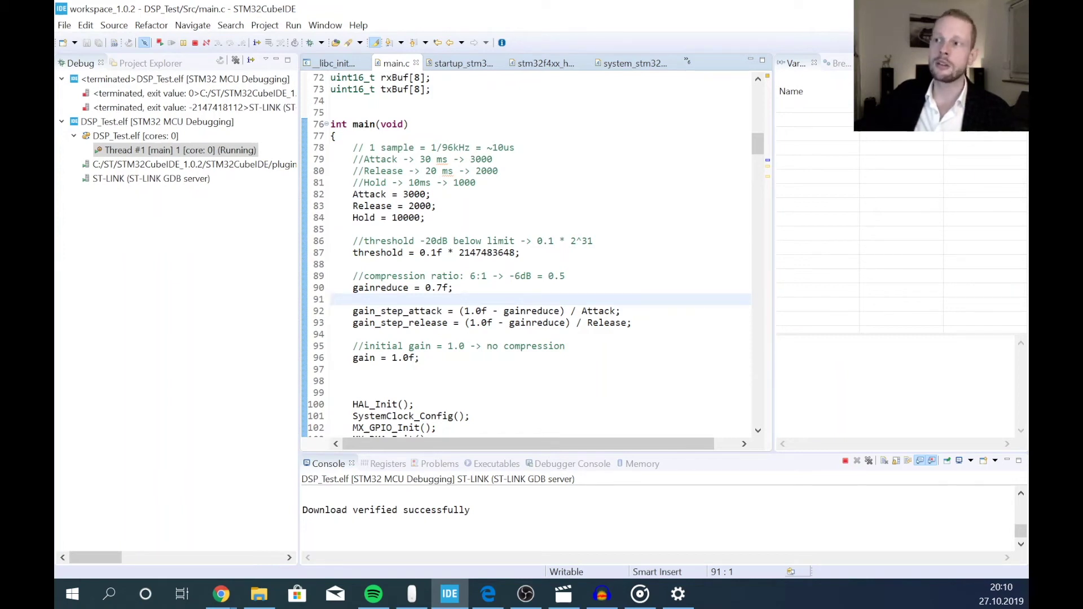
key(Up)
key(End)
key(shift+Left)
key(shift+Left)
key(shift+Left)
key(shift+Left)
key(shift+Left)
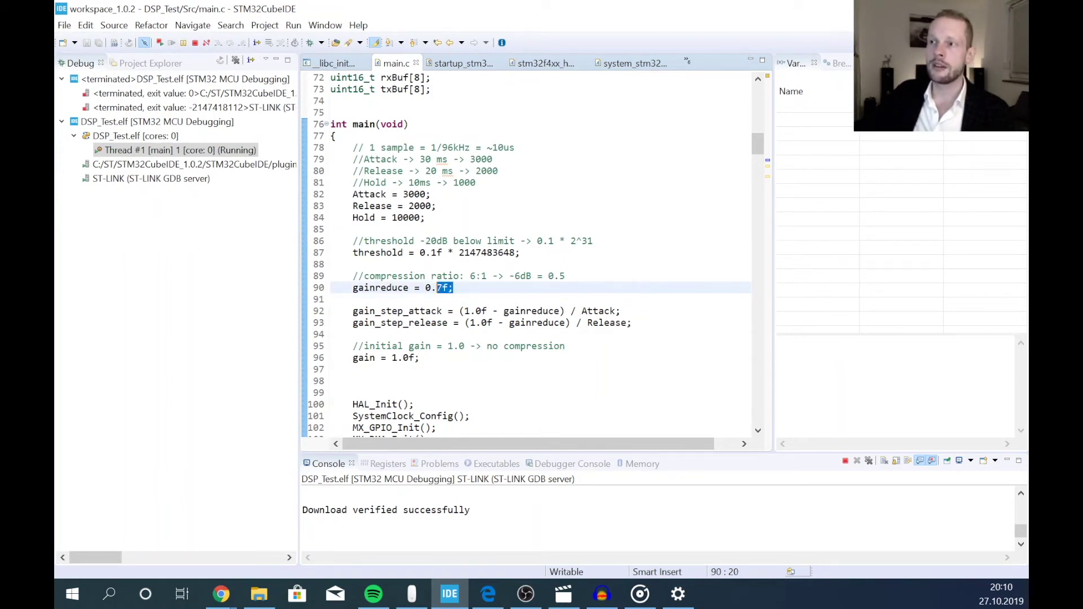
key(Up)
key(Up)
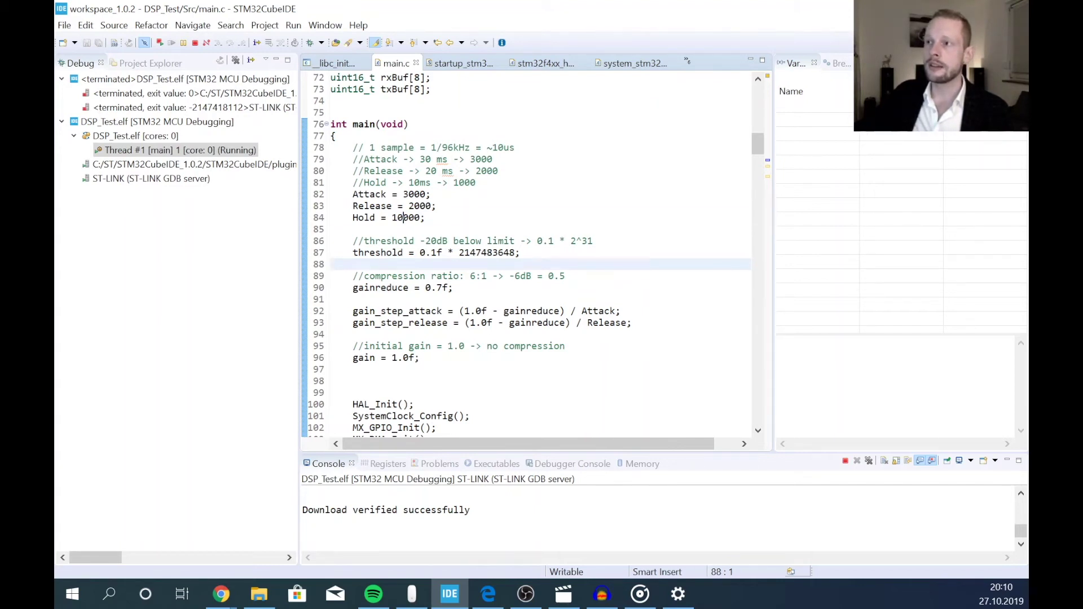
click(404, 218)
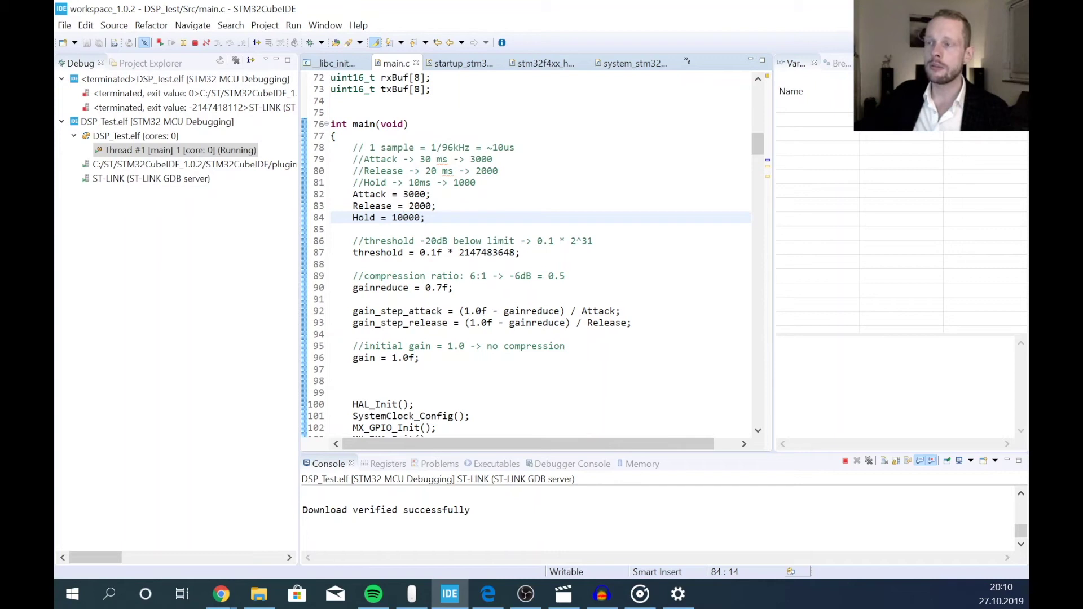
click(420, 206)
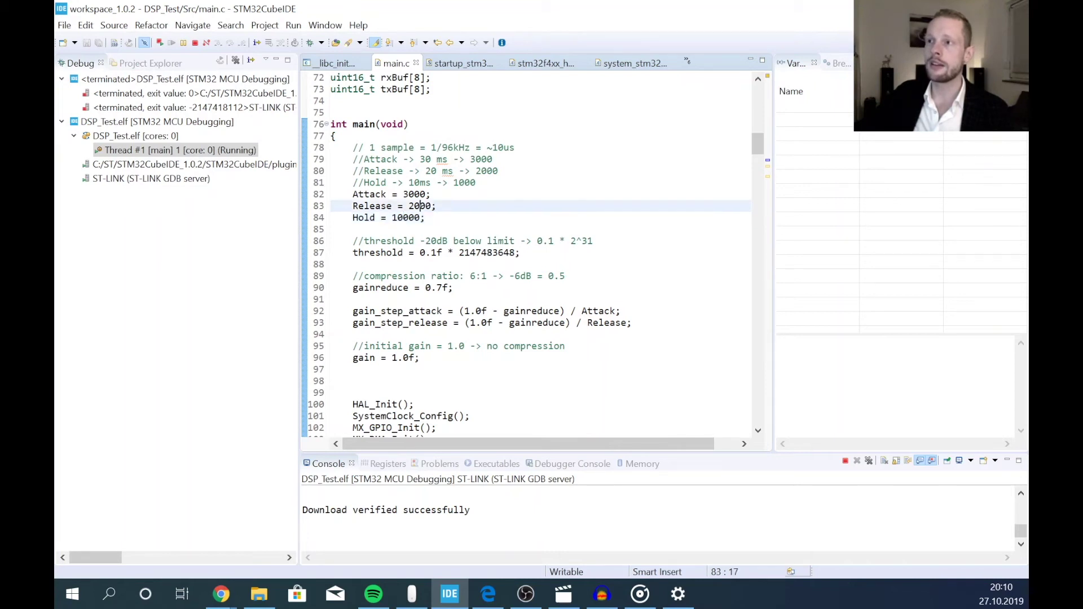
Check the Attack setting in main.c, switch back to Audacity and normalize the whole stereo recording from 0 to 55.438 s
click(421, 194)
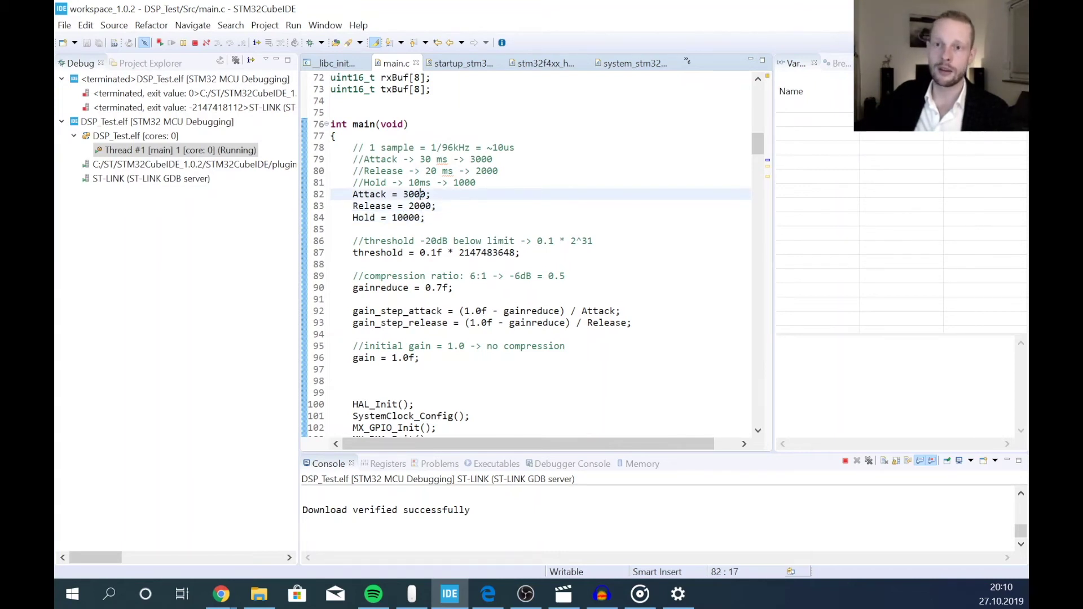
key(alt+Tab)
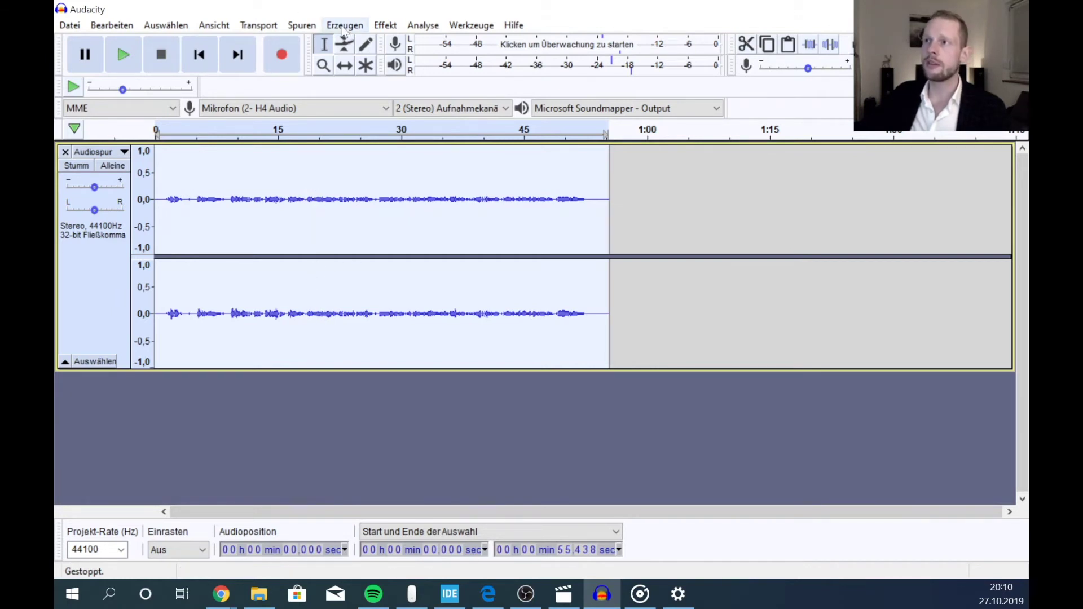
click(385, 25)
click(476, 264)
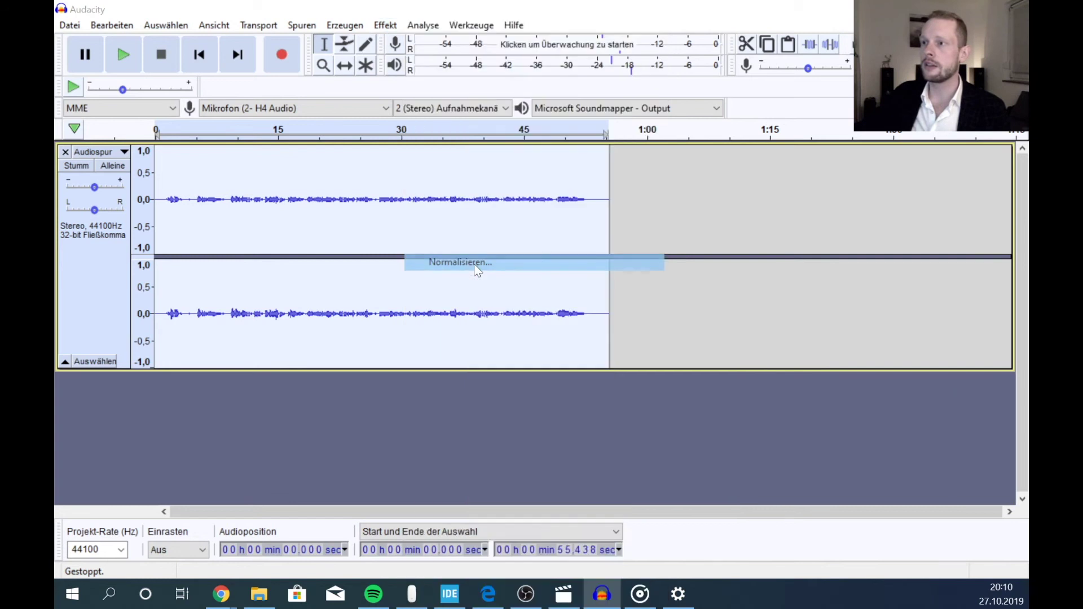
click(578, 335)
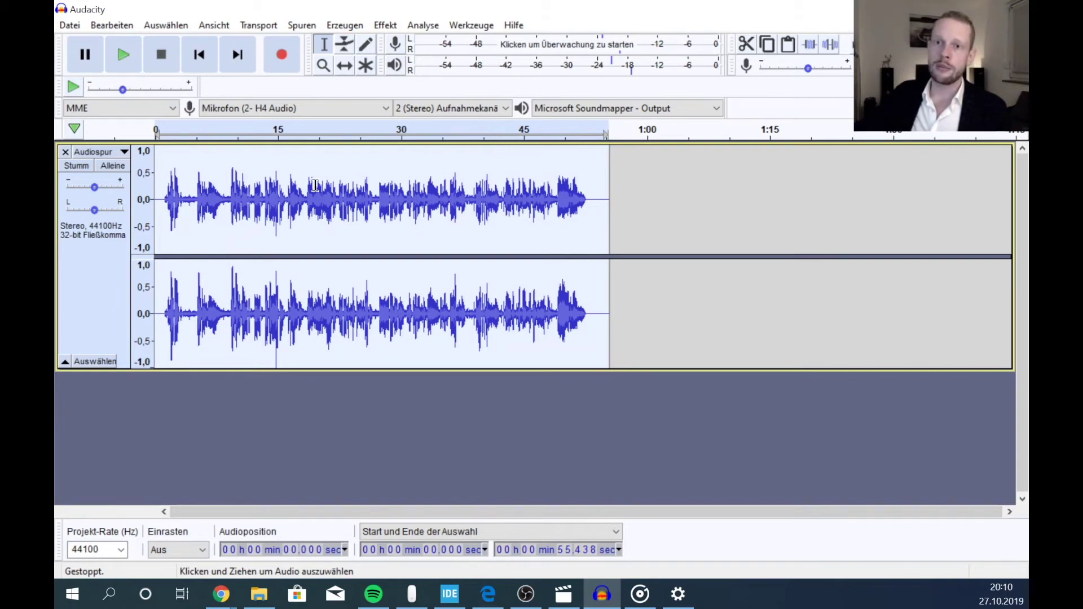
Compare the peaks of the normalized upper and lower channels, placing the cursor at about 13.65 s and 23.59 s
drag(620, 315, 128, 306)
click(266, 306)
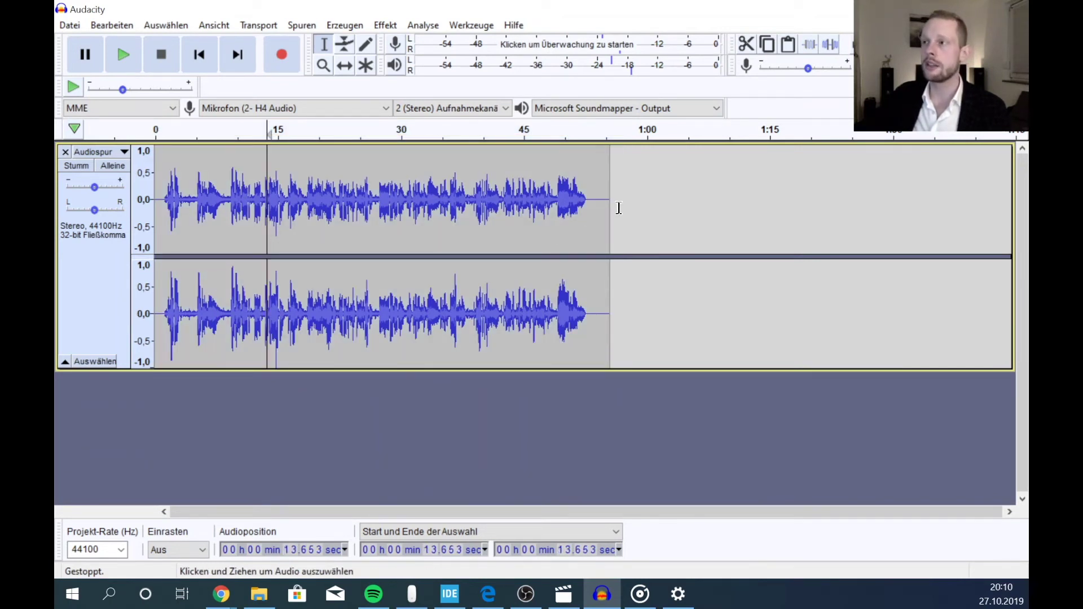
click(349, 295)
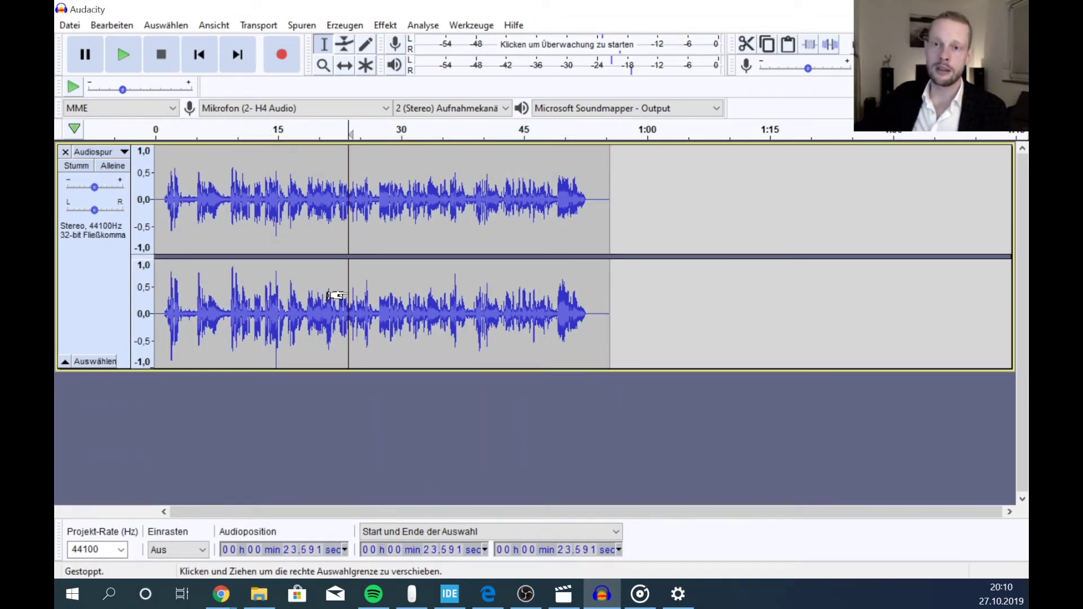